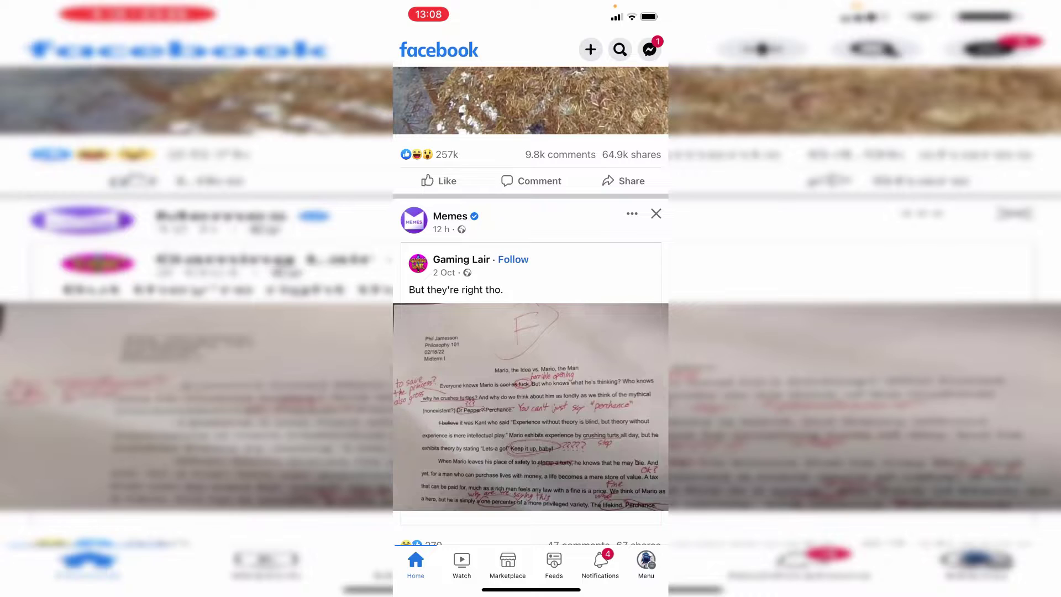
Close Facebook from its news feed and return to the iPhone home screen
drag(530, 590, 531, 348)
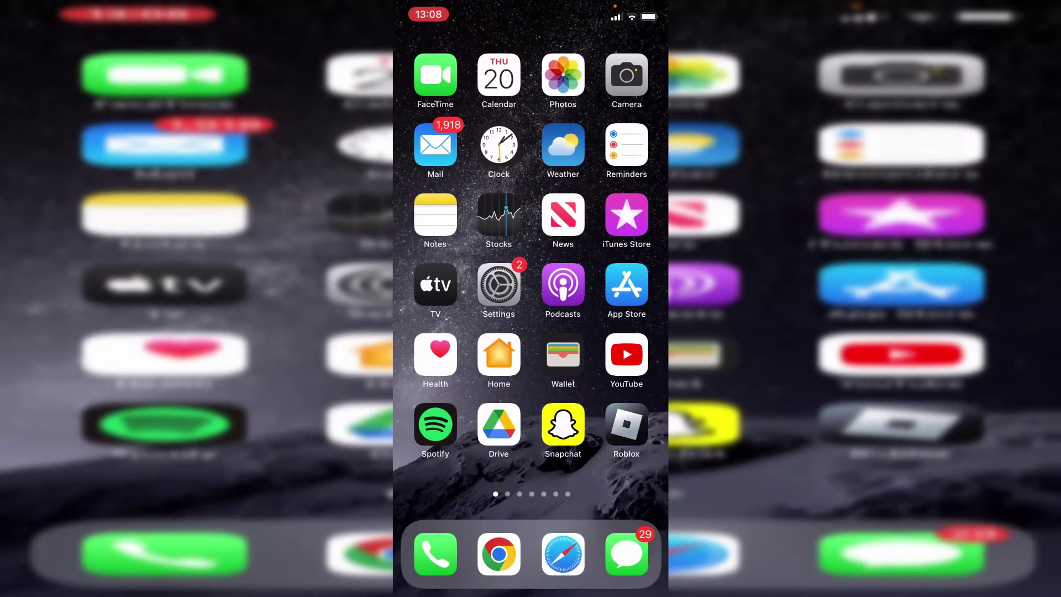
Open iPhone Settings and go to the phone's saved Passwords list
click(498, 284)
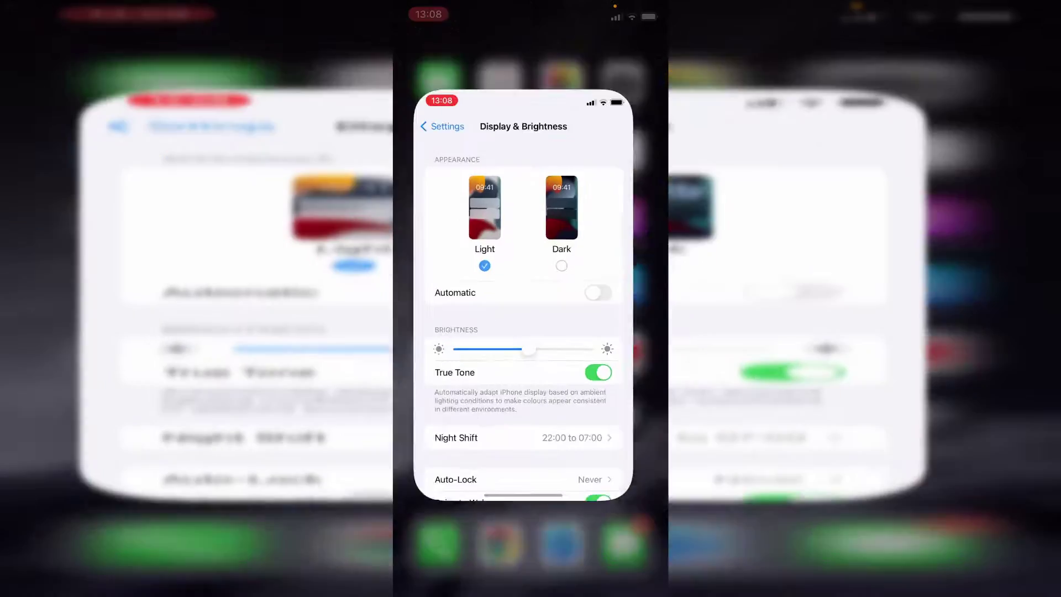
click(428, 45)
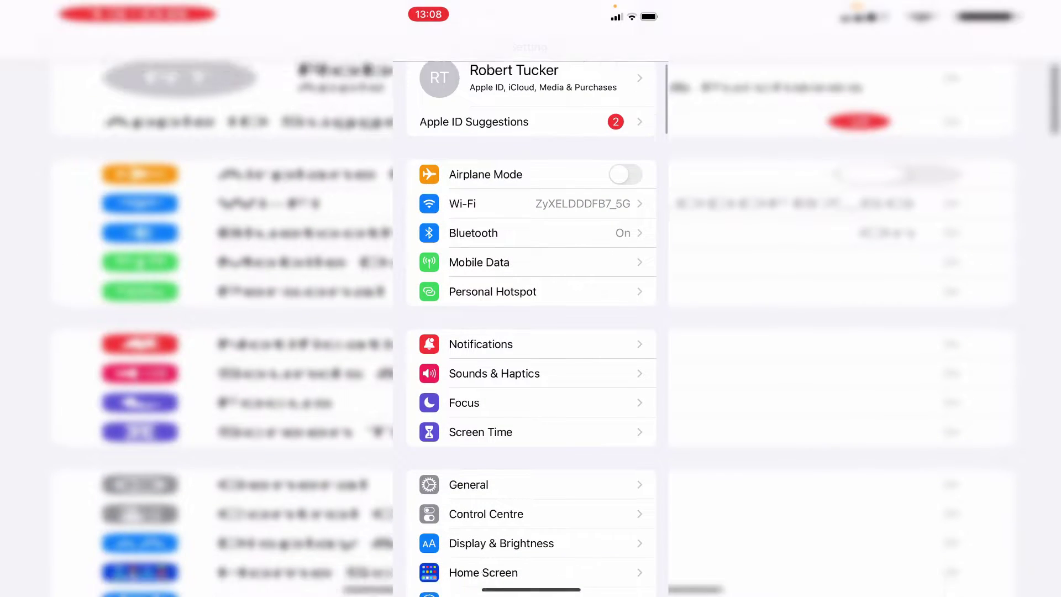
scroll(531, 332, down, 2)
scroll(531, 331, down, 2)
scroll(531, 332, down, 2)
scroll(530, 331, down, 2)
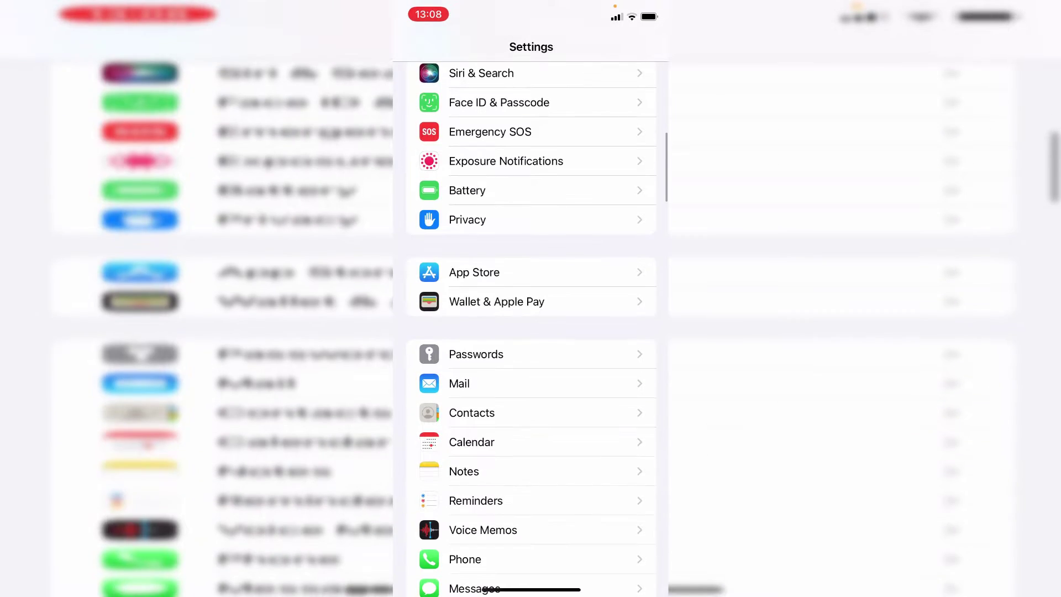
scroll(531, 332, down, 1)
click(475, 314)
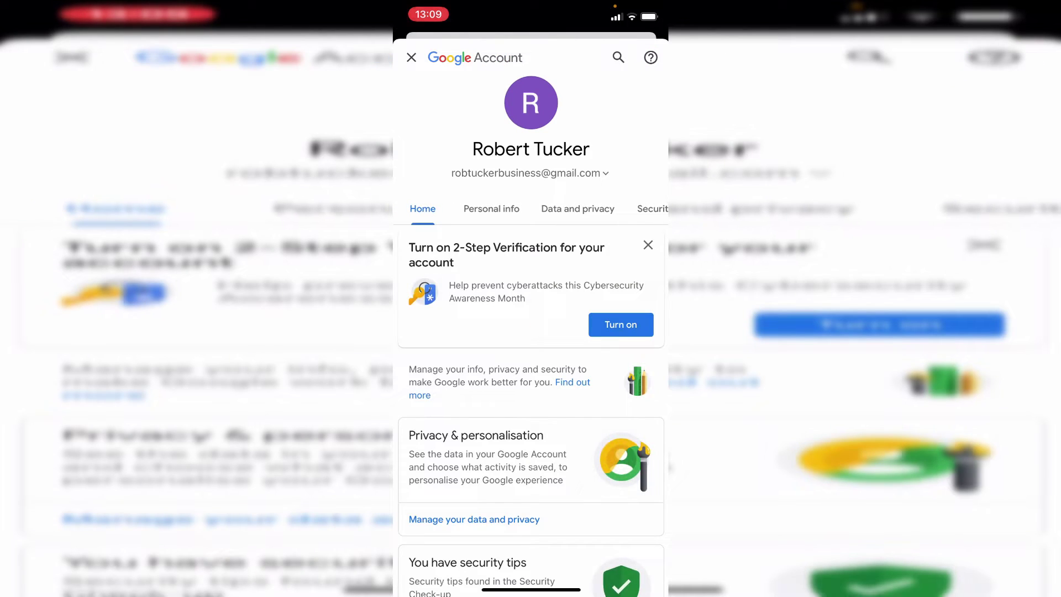
scroll(530, 208, right, 3)
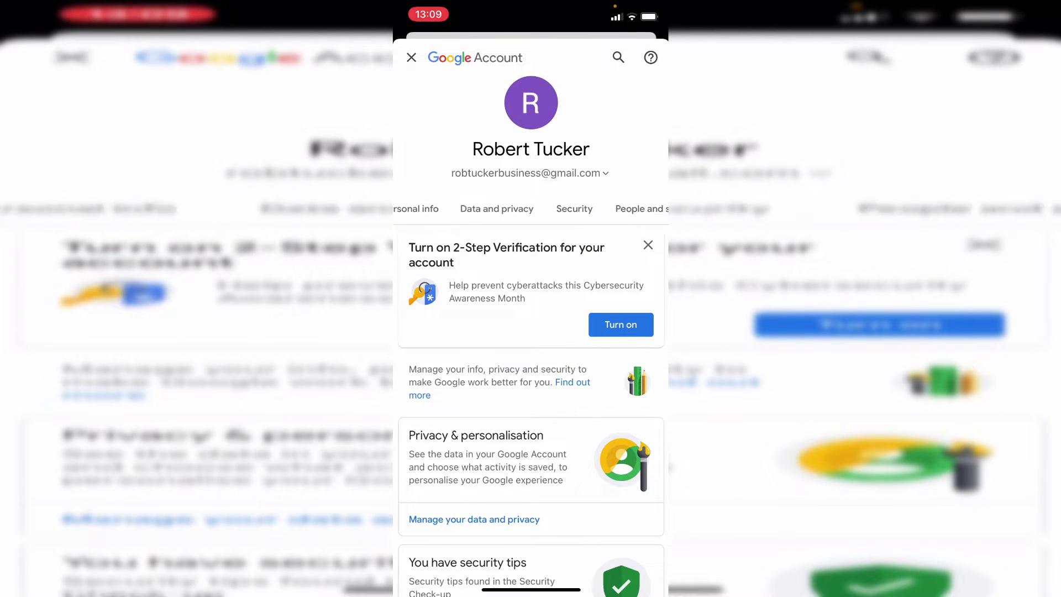
Review the Google Account's Security tab and start a search within the account
click(555, 208)
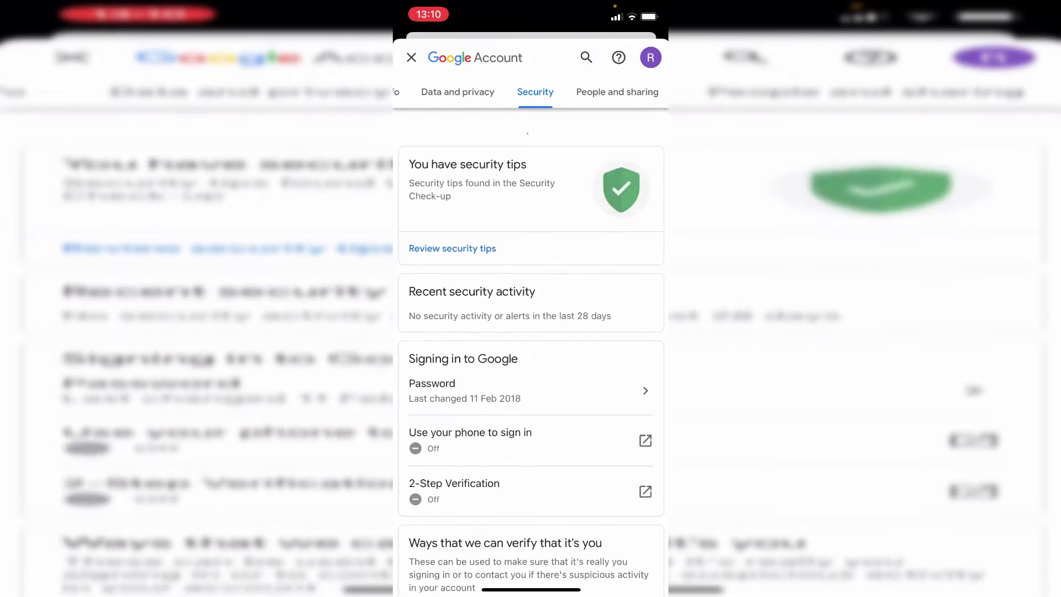
scroll(530, 373, down, 5)
scroll(531, 348, down, 1)
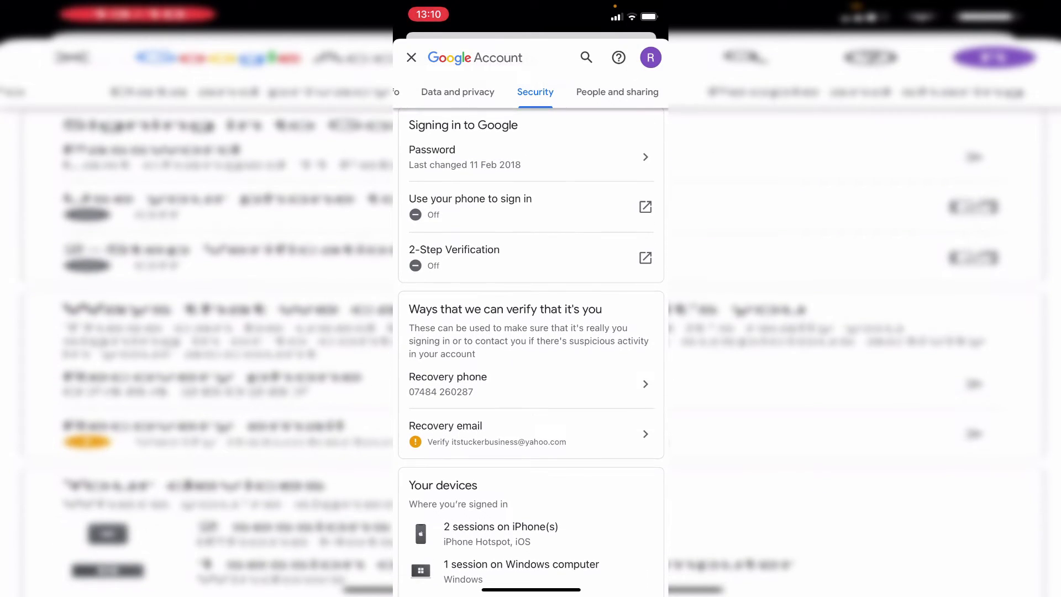
scroll(531, 349, up, 3)
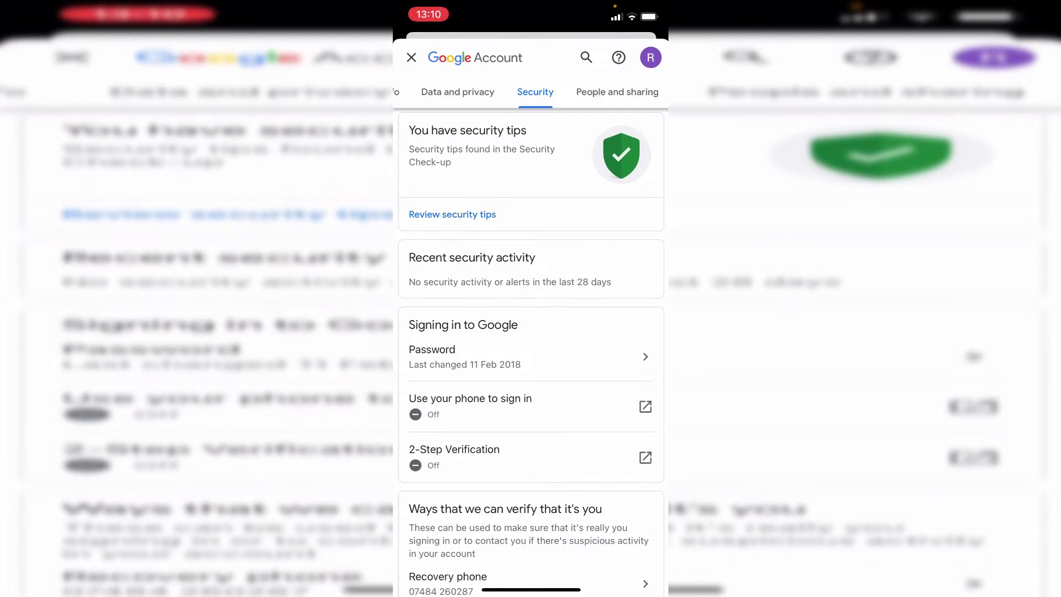
click(586, 57)
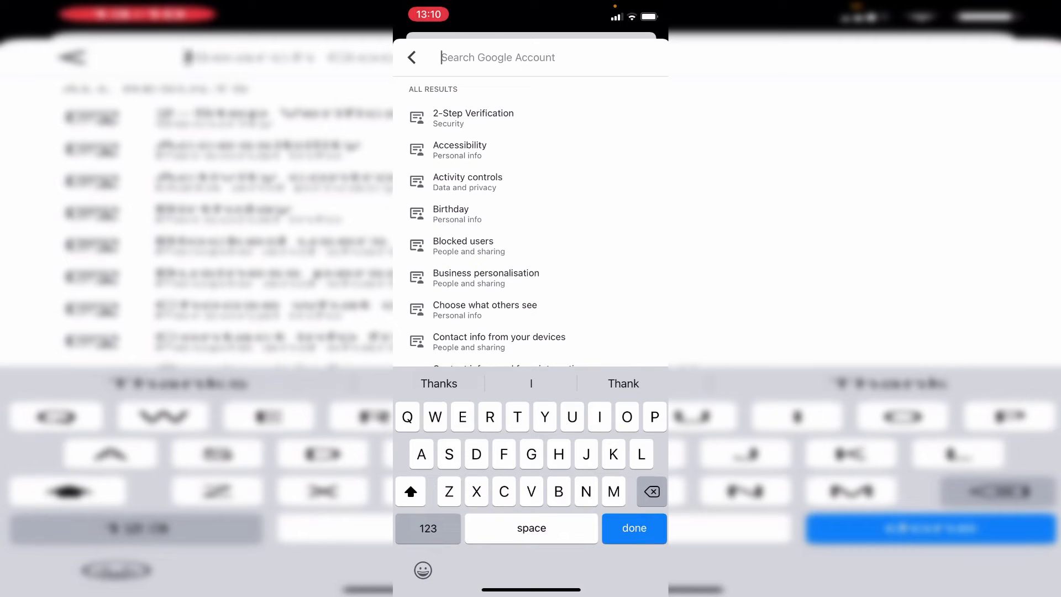
text(Passwor)
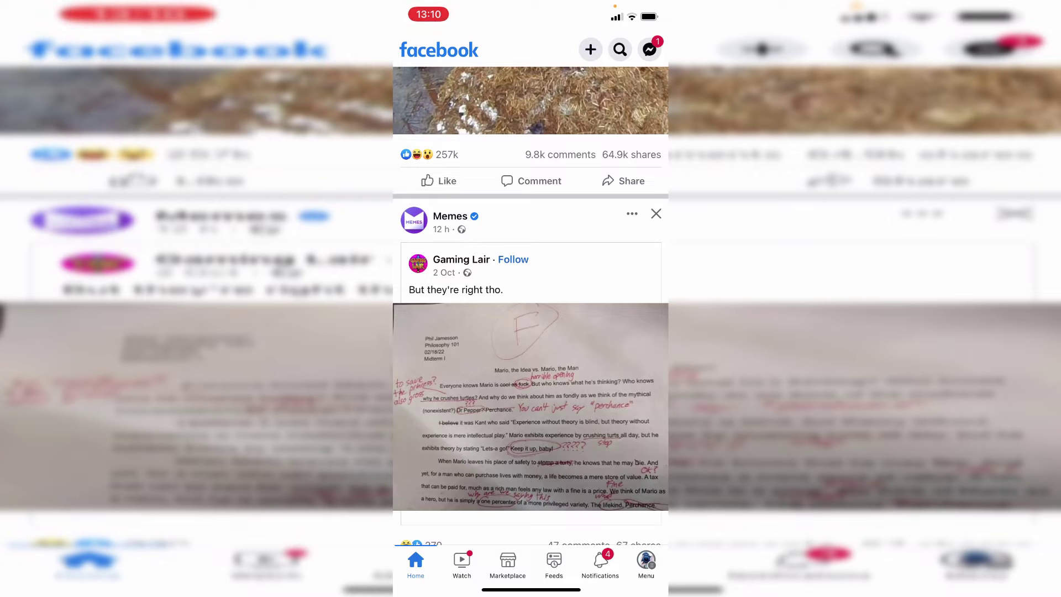
Log out of Facebook from the Menu tab
click(645, 565)
scroll(531, 332, down, 5)
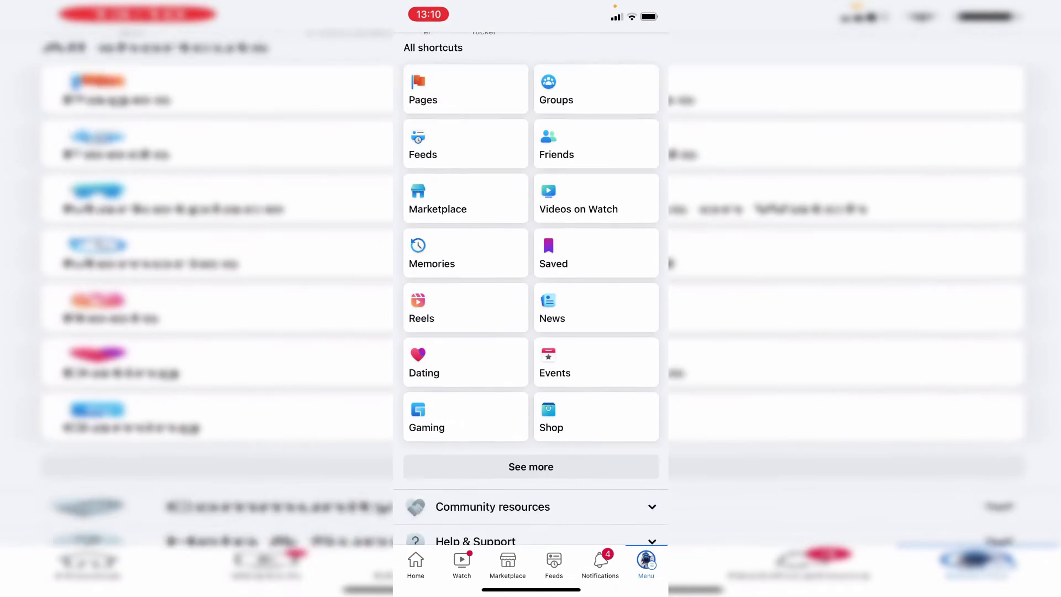
scroll(531, 331, up, 2)
scroll(530, 332, down, 2)
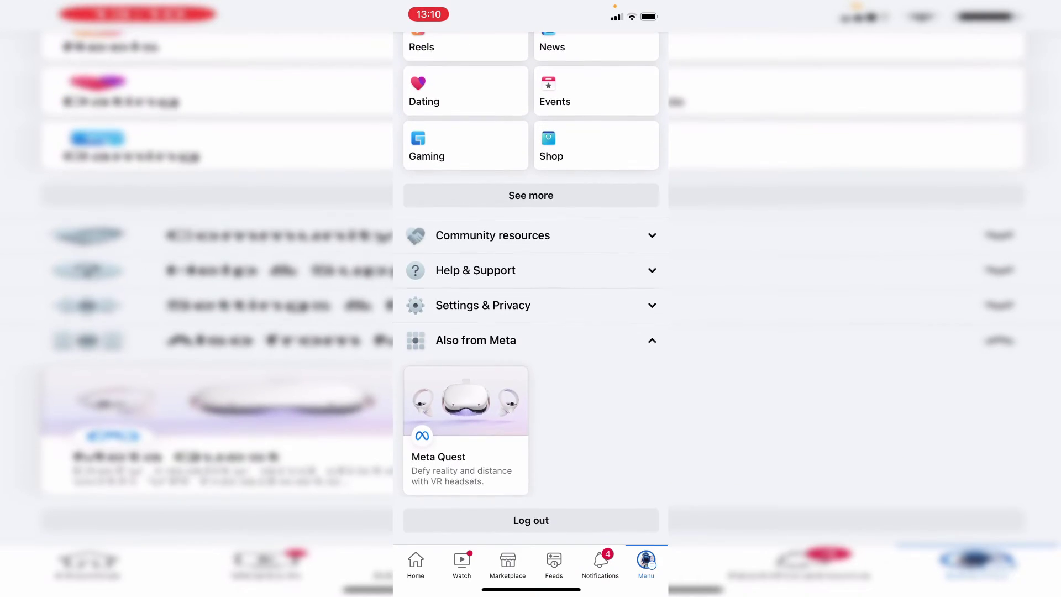
click(531, 521)
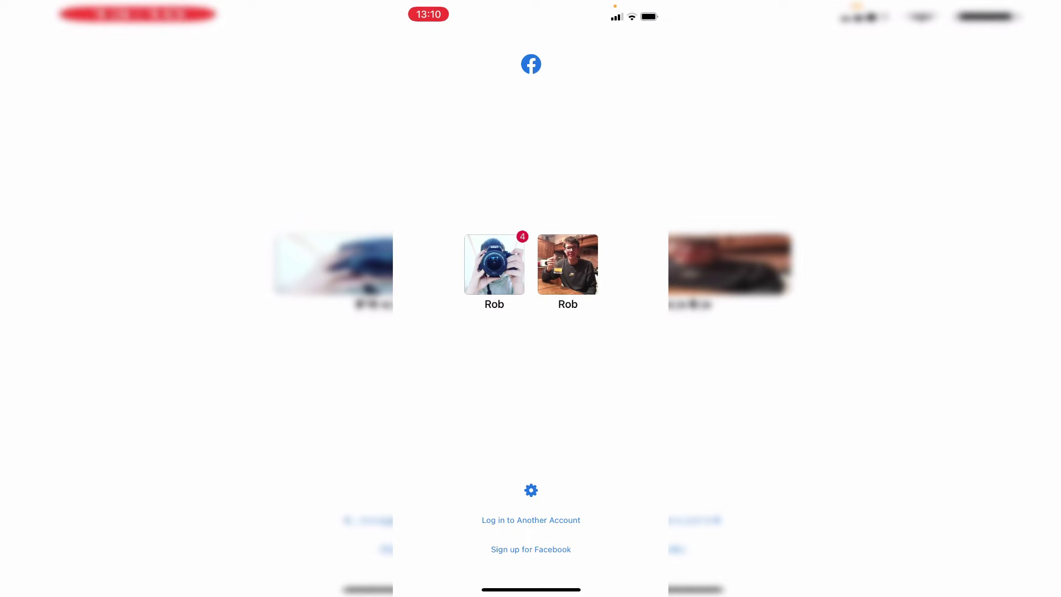
click(530, 519)
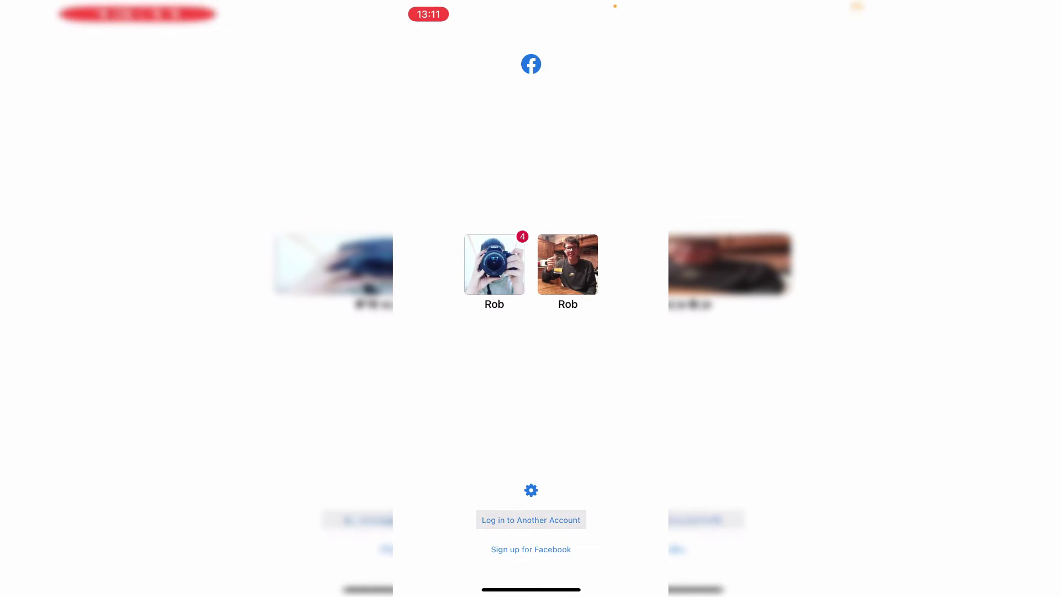
click(530, 314)
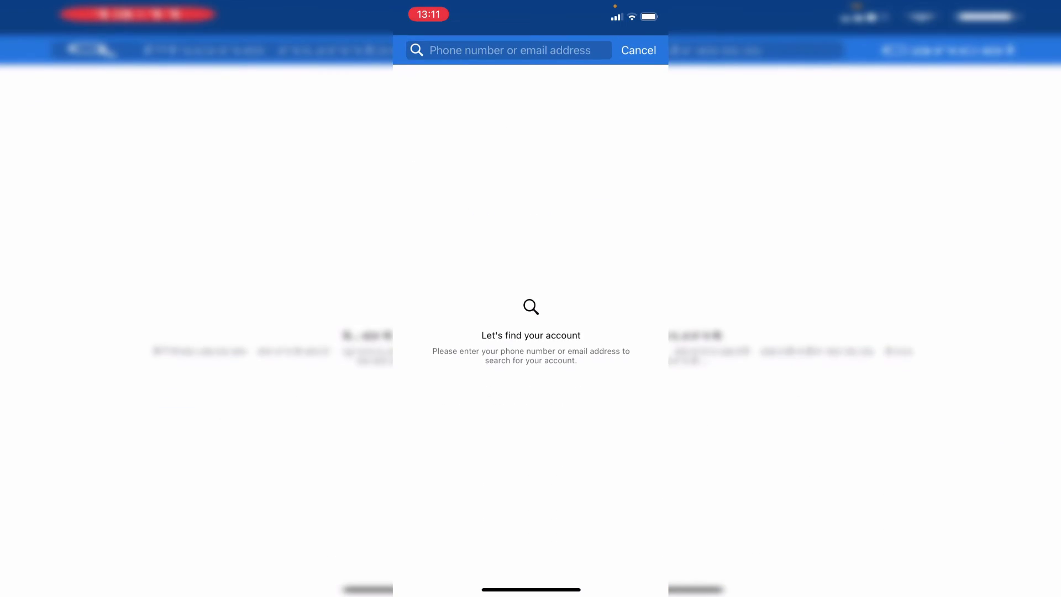